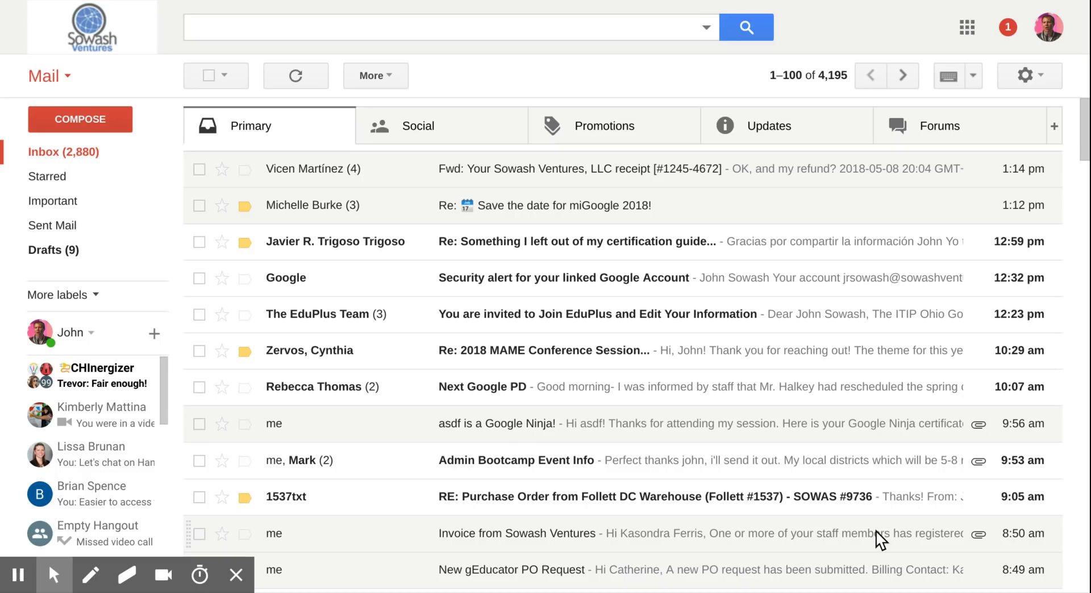
click(819, 77)
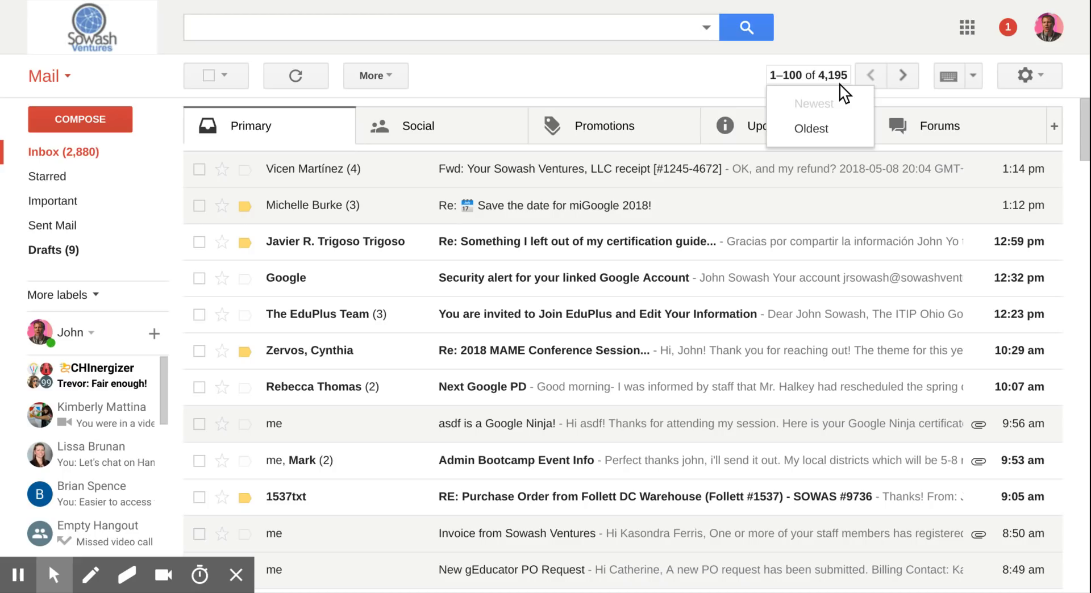
click(798, 87)
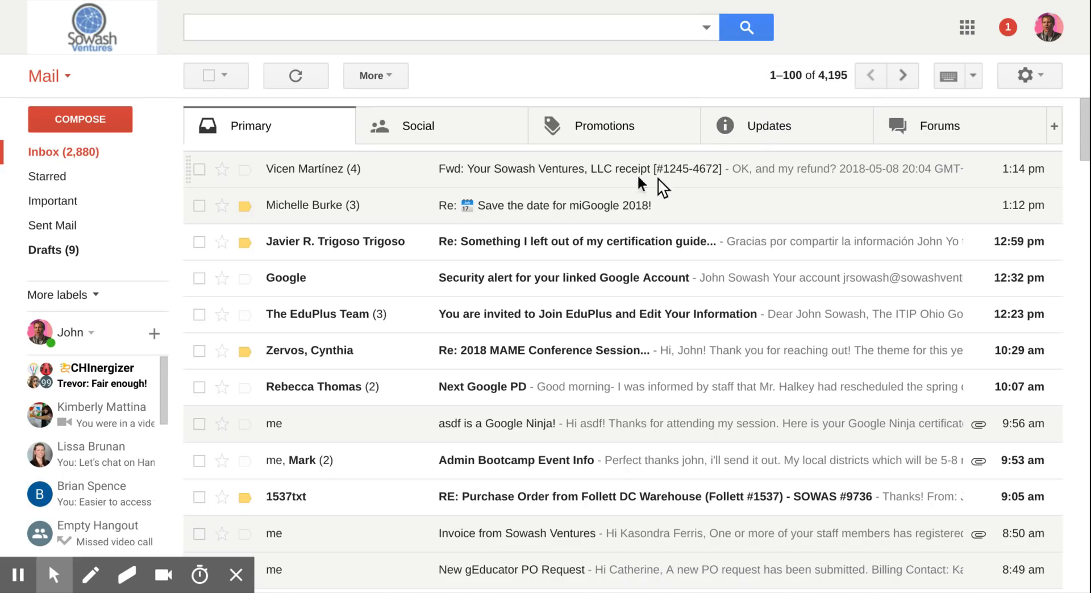
Read the "Security alert for your linked Google Account" email from Google and archive it
click(399, 277)
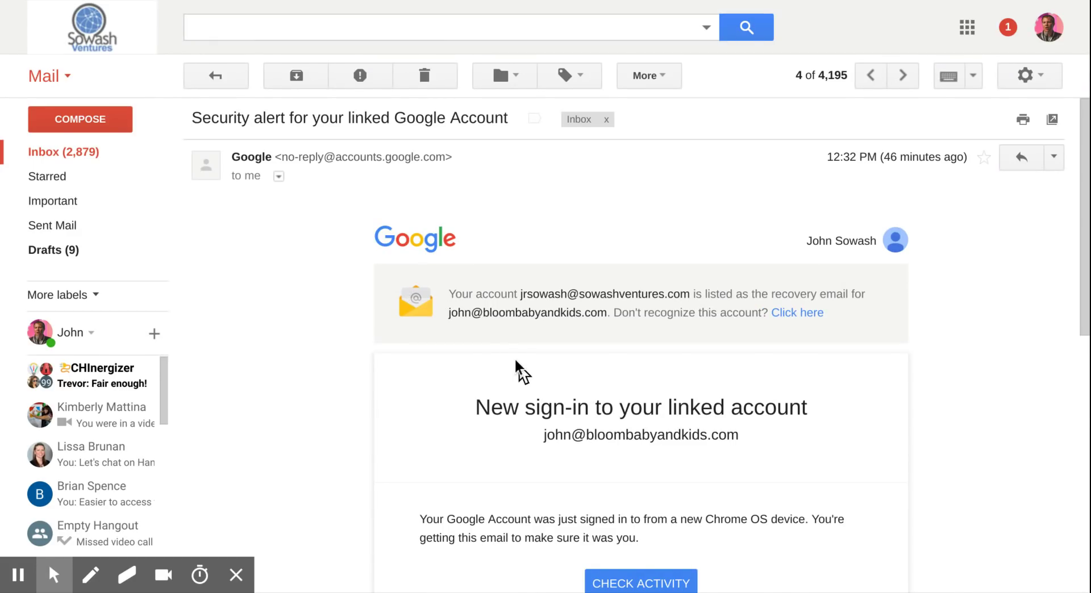
scroll(516, 361, down, 3)
scroll(516, 361, up, 3)
scroll(517, 362, down, 2)
scroll(523, 373, up, 2)
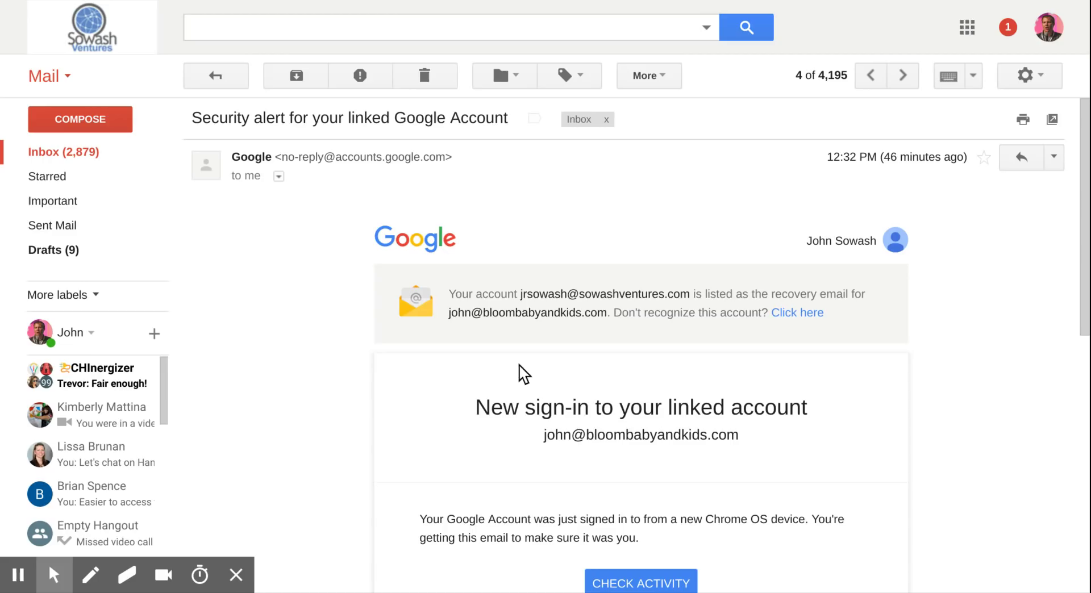
click(305, 82)
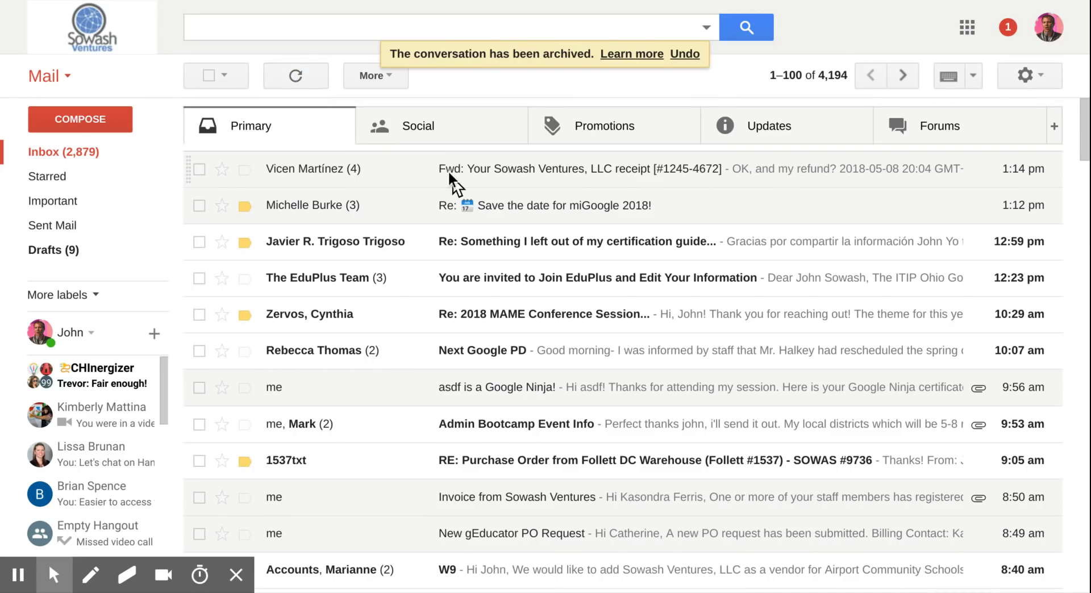
View the archived conversation in All Mail and return to the inbox
click(87, 290)
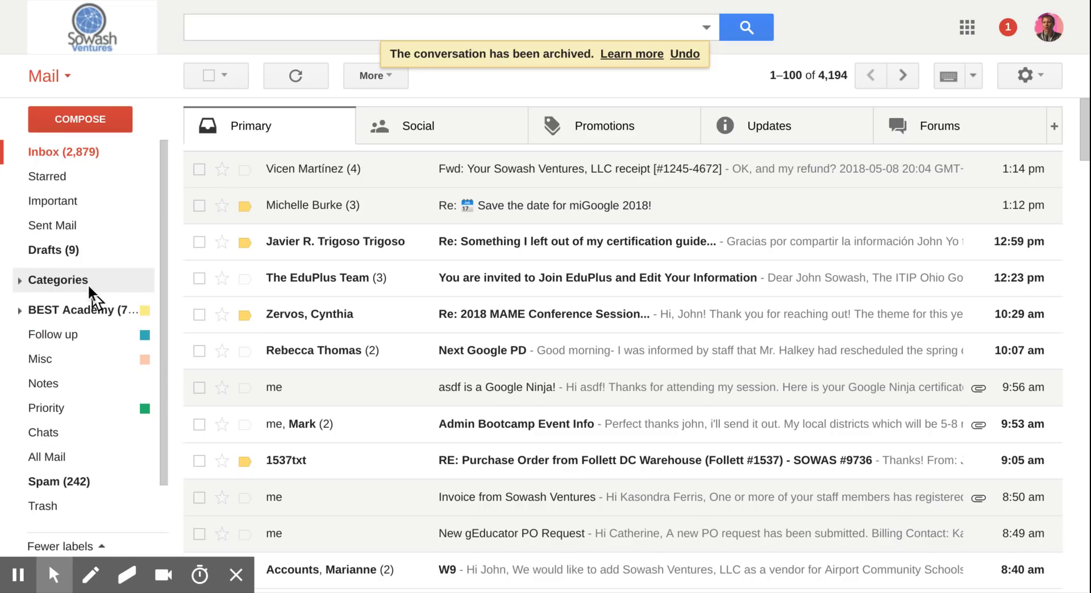
scroll(89, 287, down, 1)
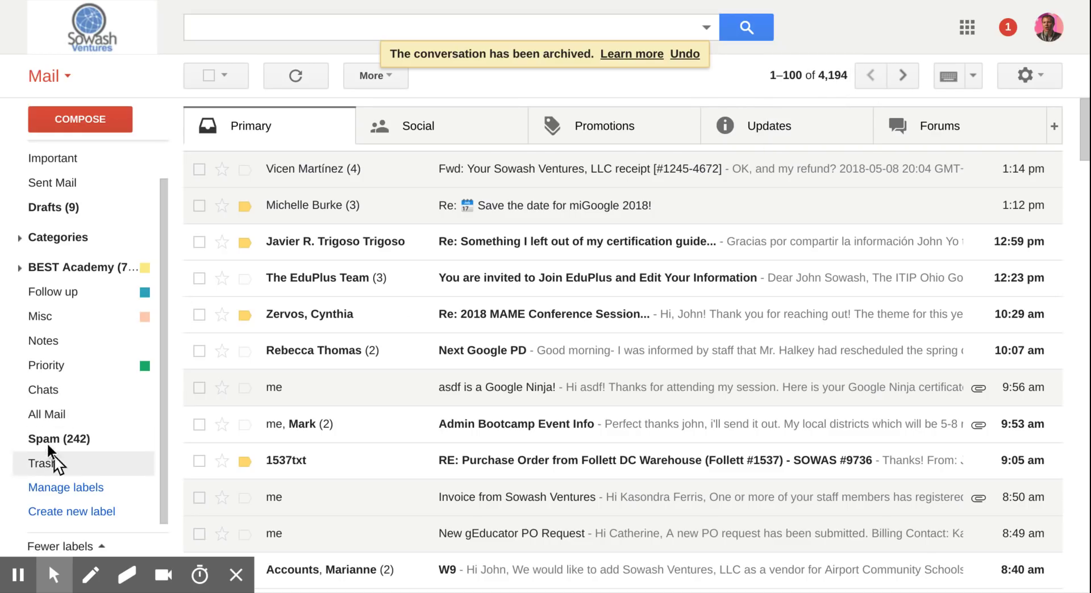
click(44, 417)
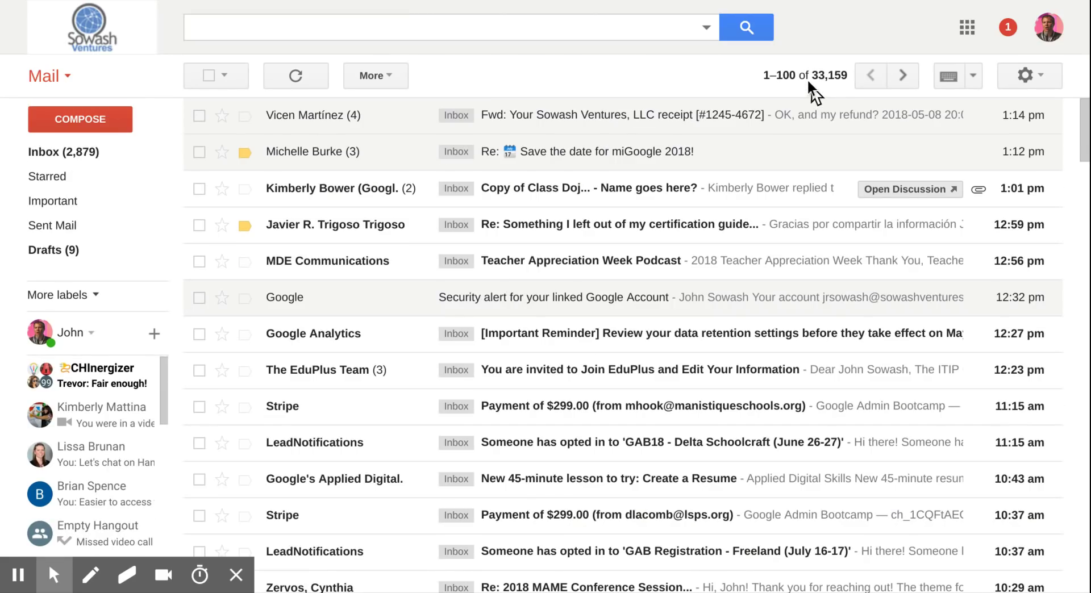
mouse_move(815, 77)
mouse_move(368, 217)
click(80, 151)
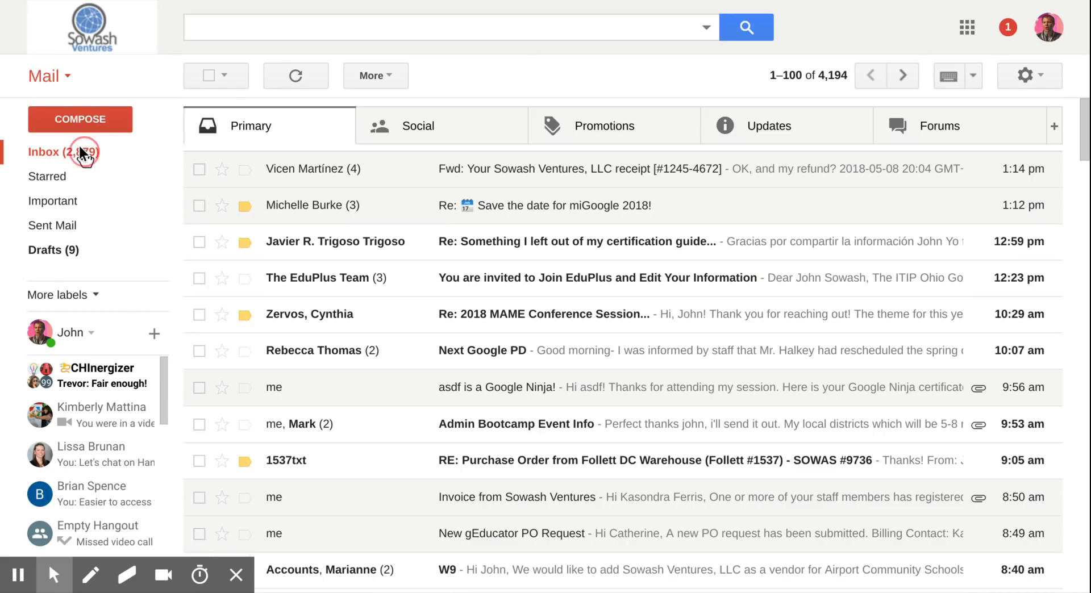
click(340, 30)
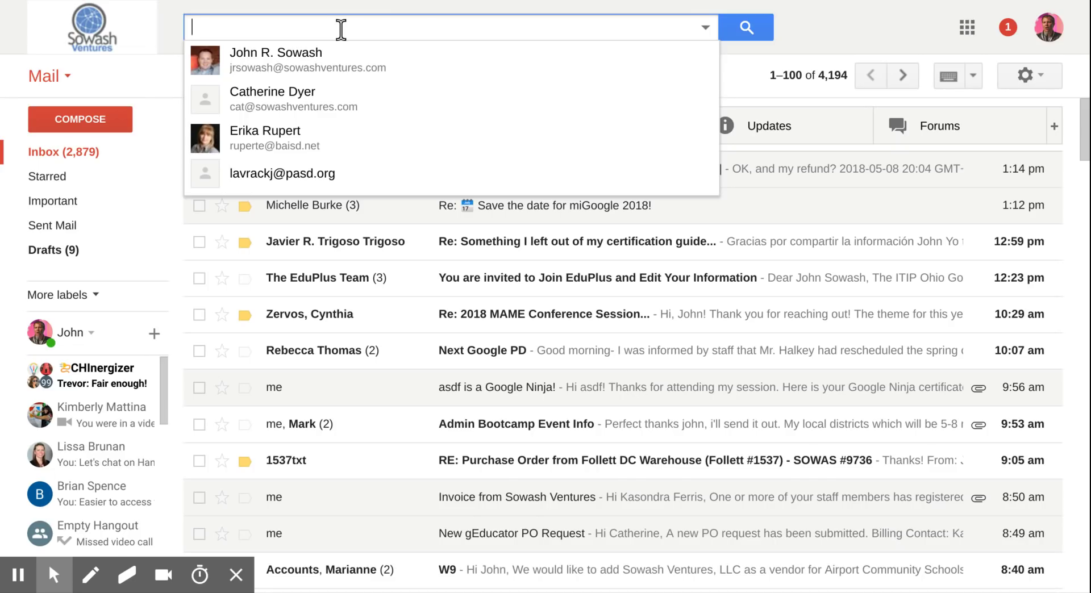
click(734, 52)
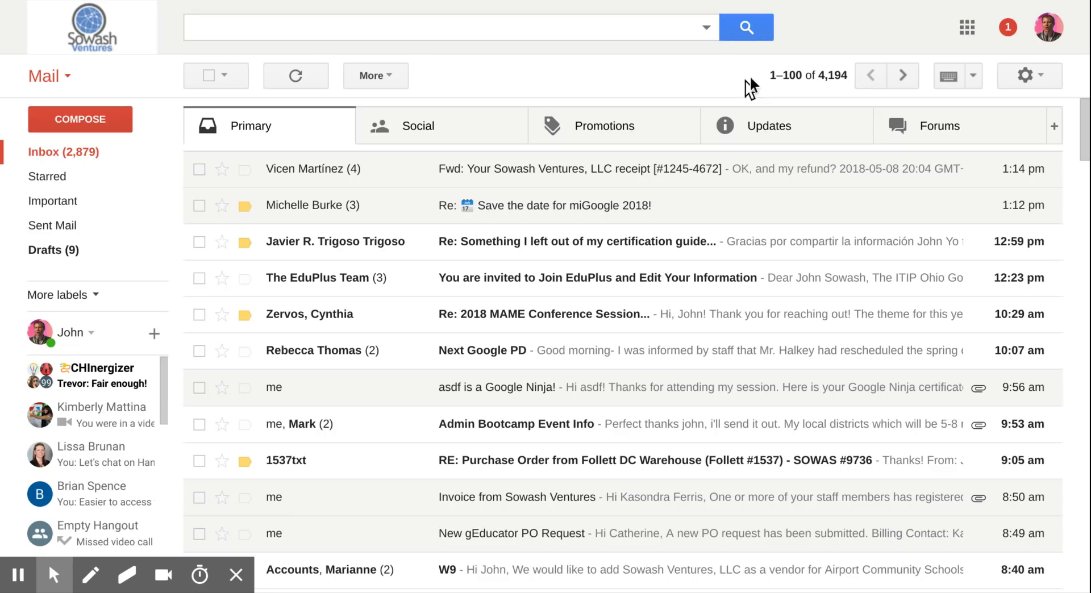
Jump to the oldest conversations in the Primary inbox and look through that page
click(825, 75)
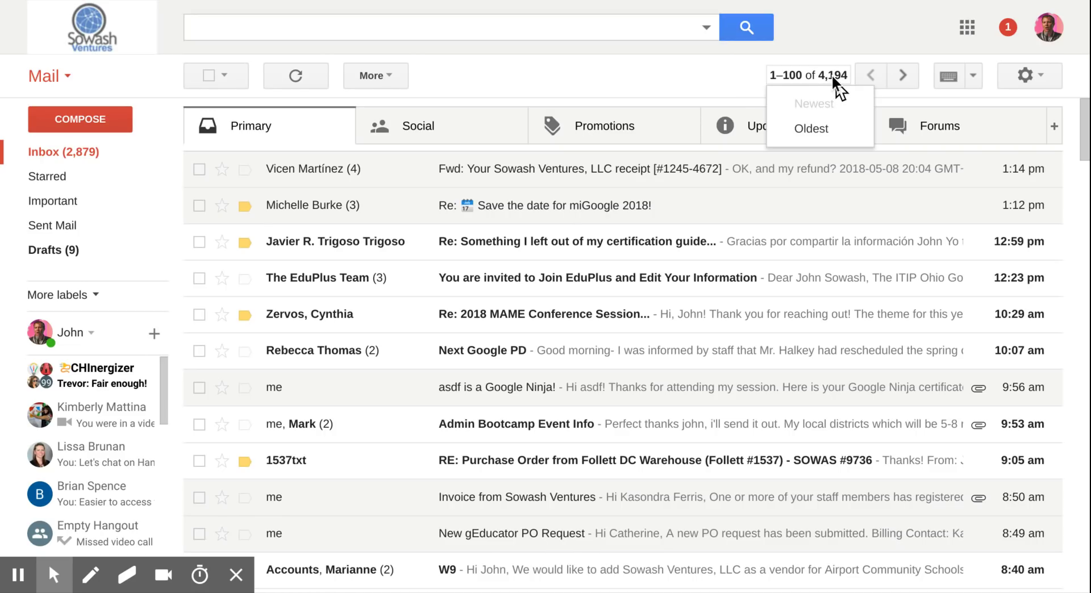
click(818, 128)
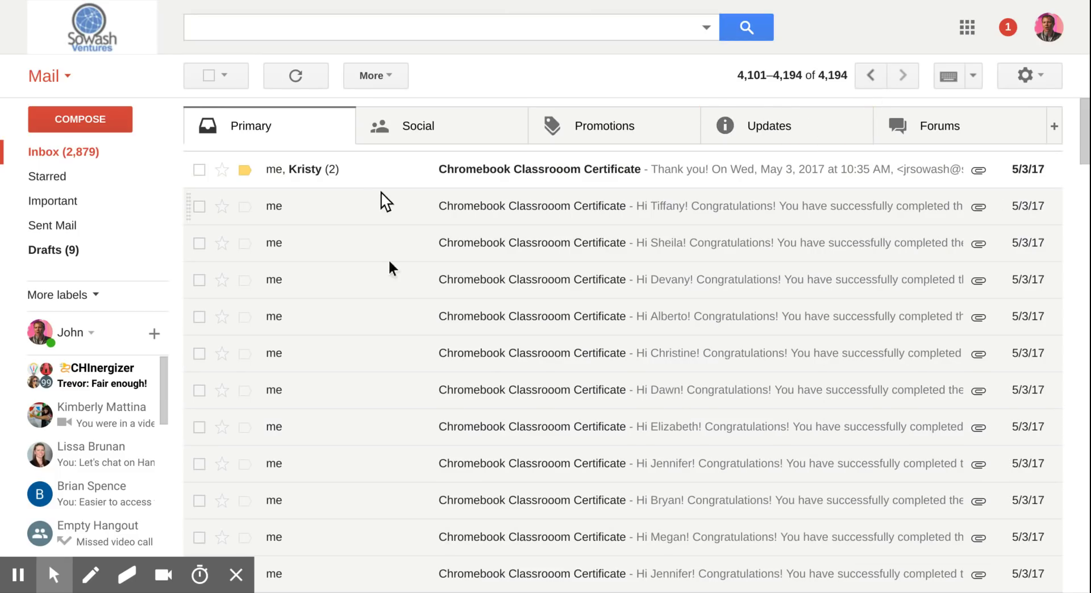
scroll(417, 361, down, 20)
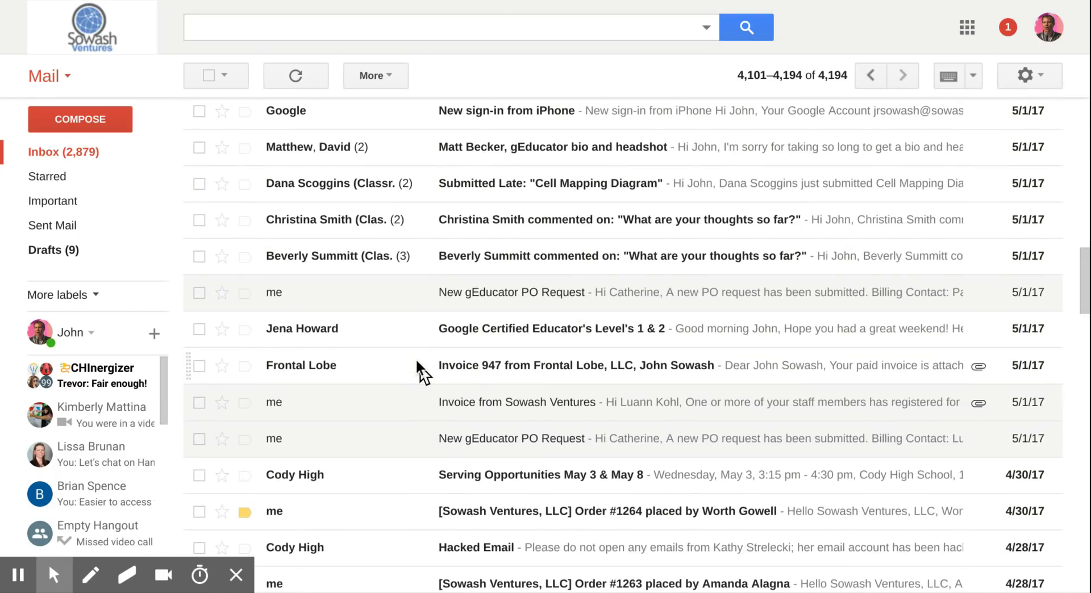
scroll(419, 364, down, 2)
scroll(420, 365, up, 20)
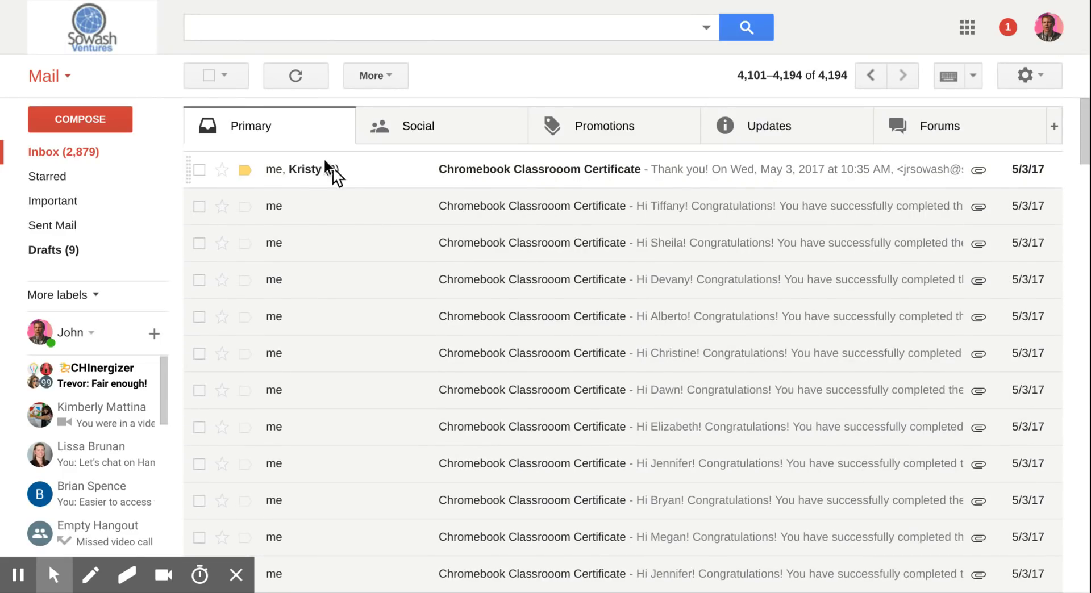
Archive every conversation on the oldest inbox page, and do the same for the page that replaces it
click(209, 76)
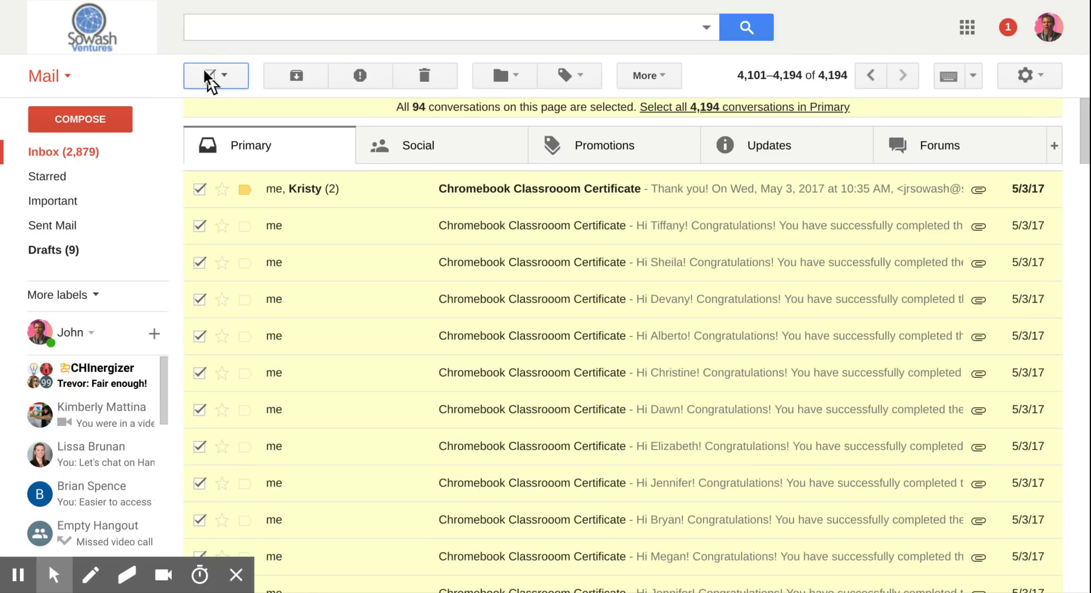
click(280, 81)
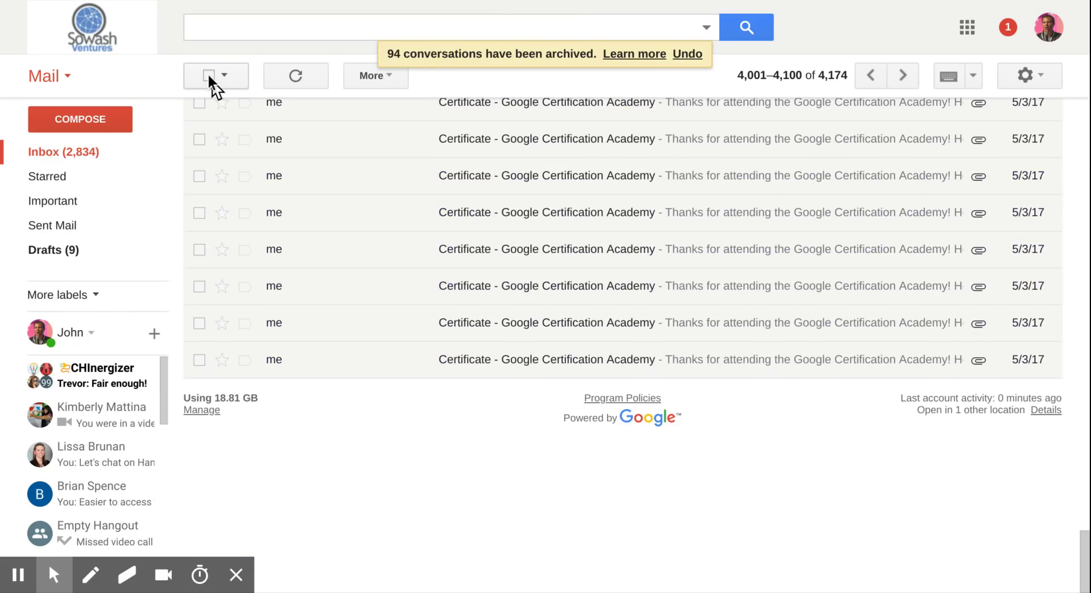
click(208, 77)
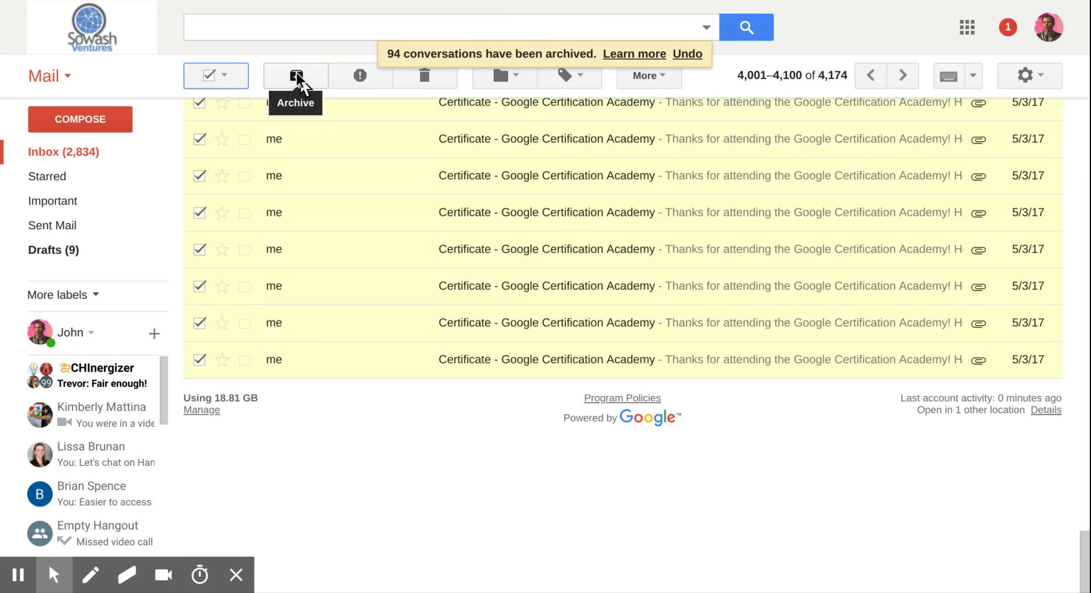
click(297, 80)
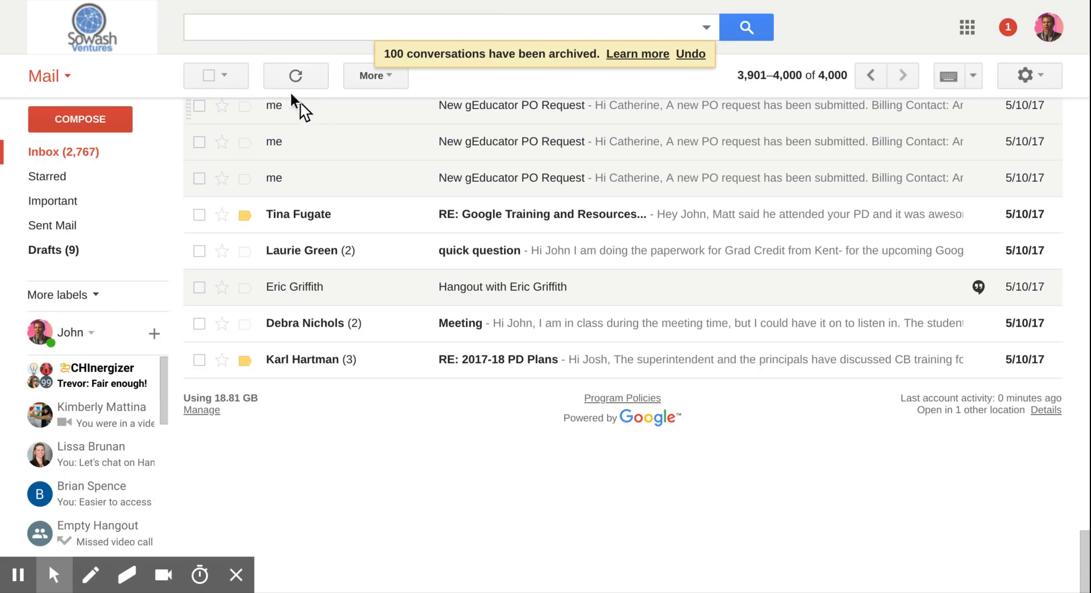
Search the mail for "unsubscribe"
scroll(323, 142, up, 20)
scroll(323, 142, up, 5)
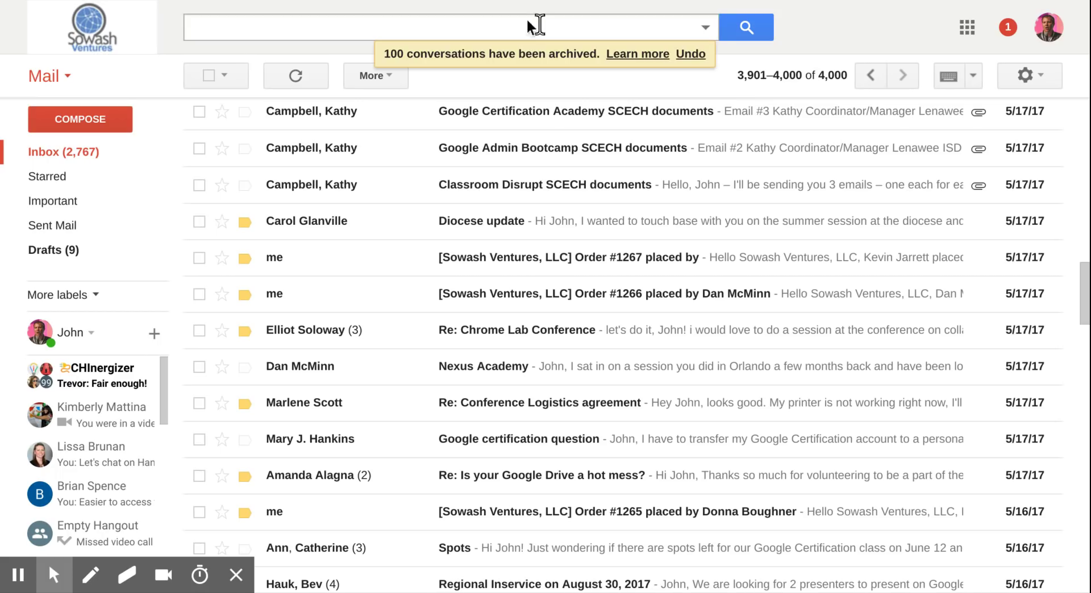
click(469, 26)
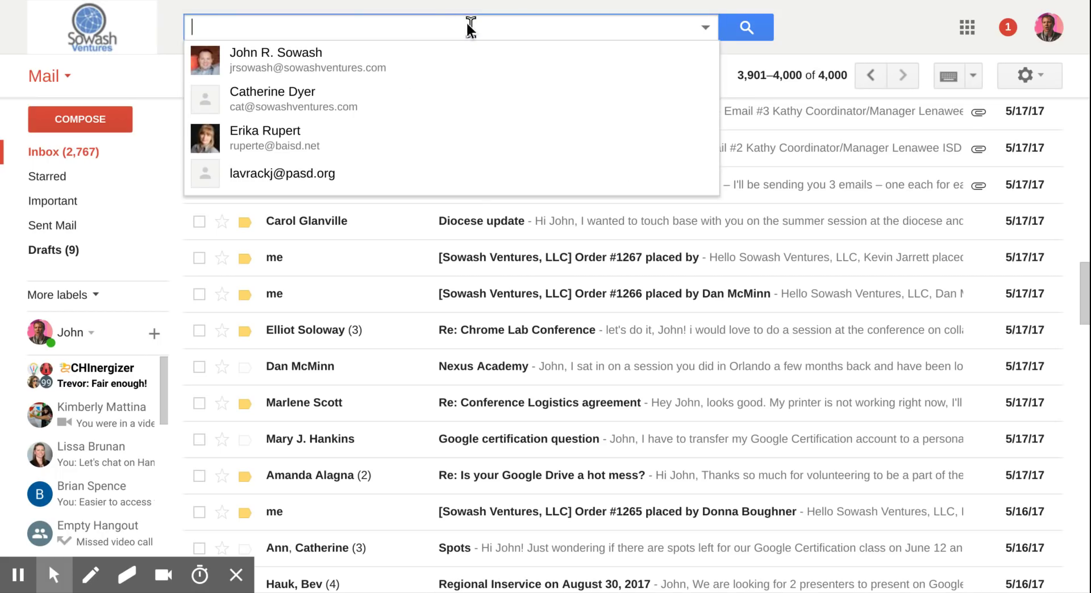
text(unsubs)
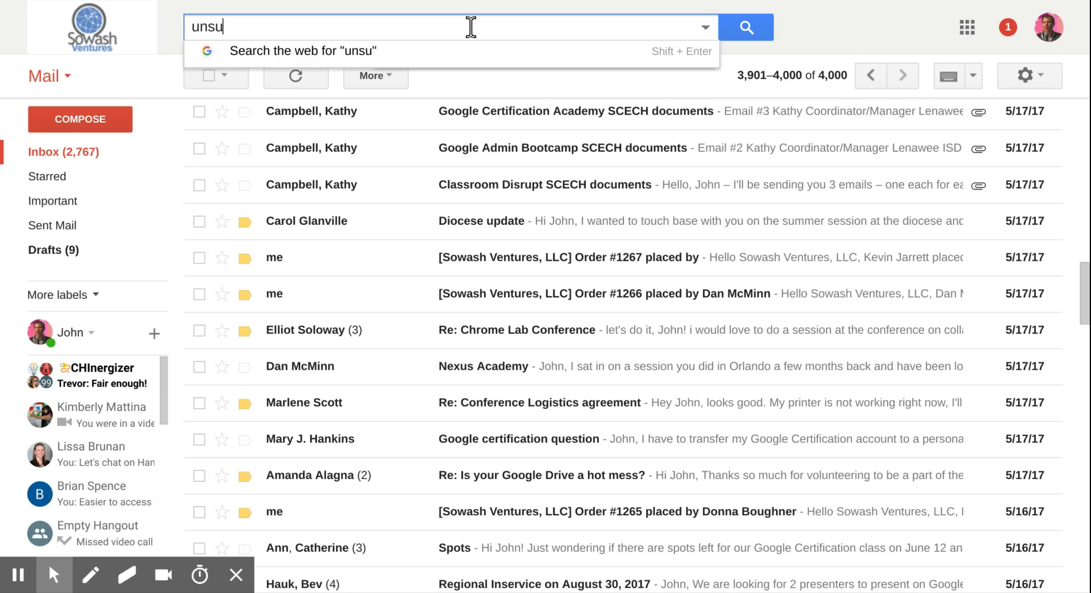
text(cribe)
key(Return)
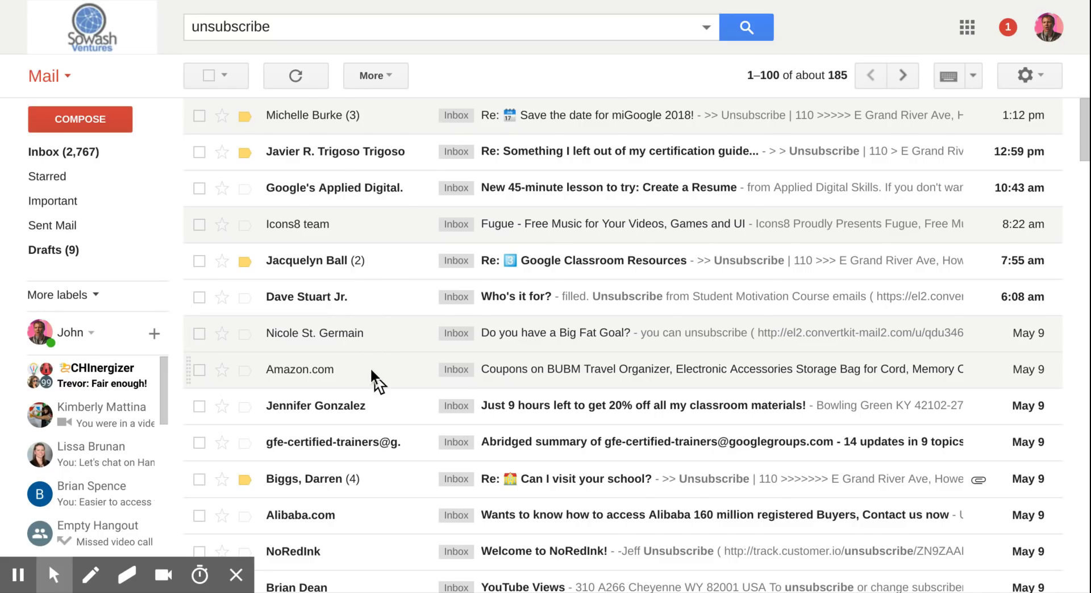
Open the Amazon.com coupons email from the search results and unsubscribe from the sender's mailings
scroll(370, 366, down, 1)
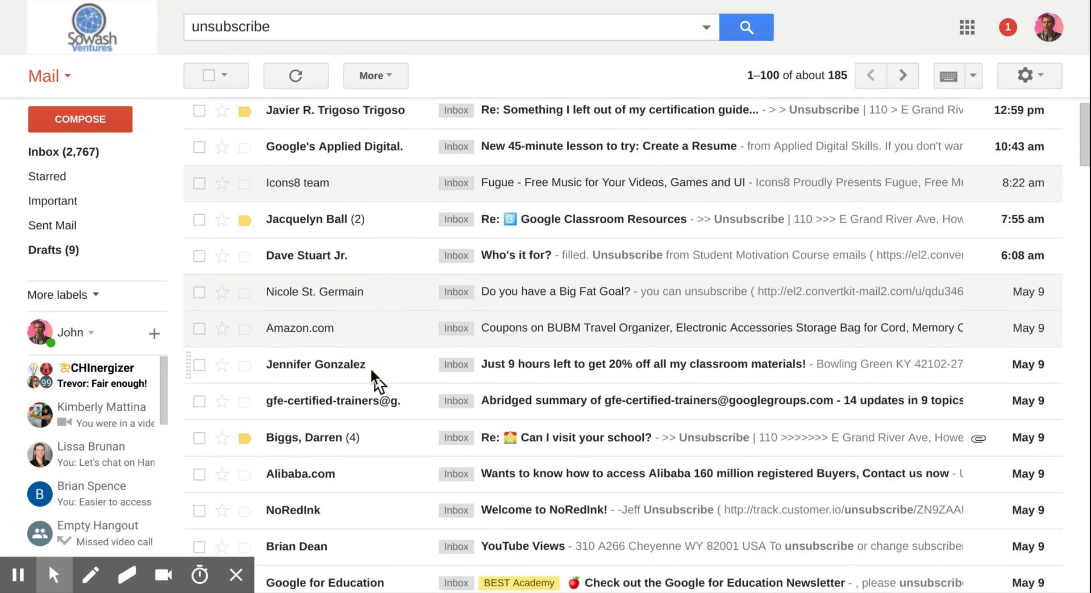
click(341, 328)
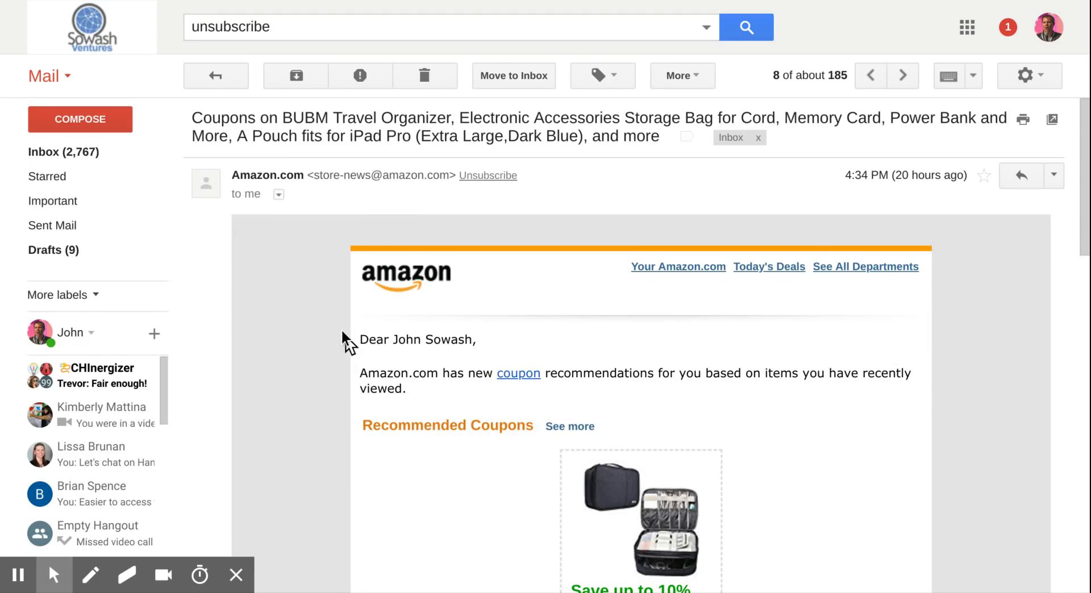
scroll(567, 418, down, 5)
scroll(567, 419, up, 5)
click(476, 173)
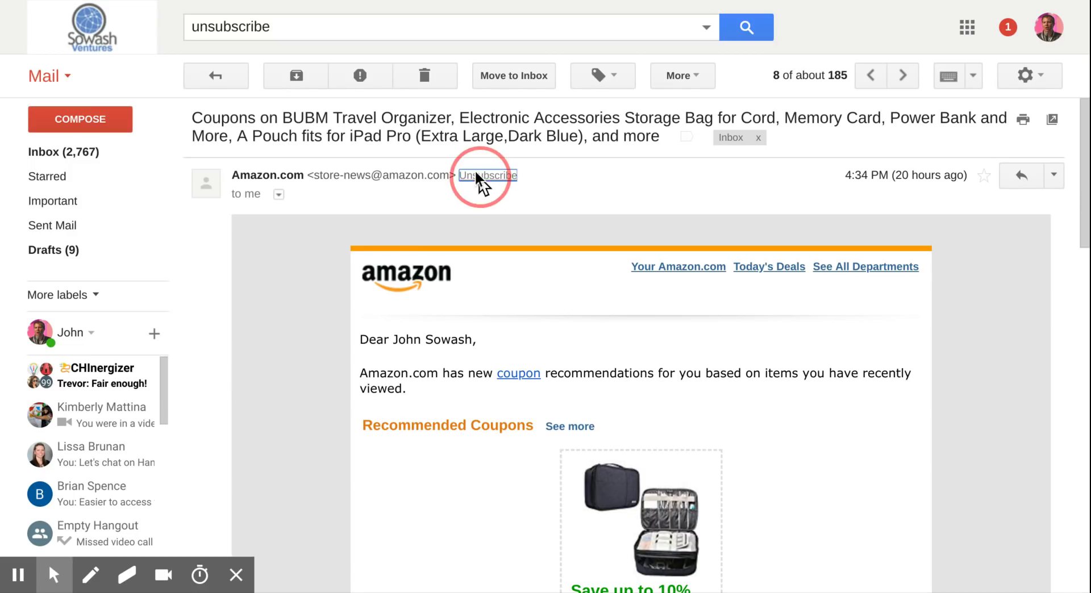
click(392, 332)
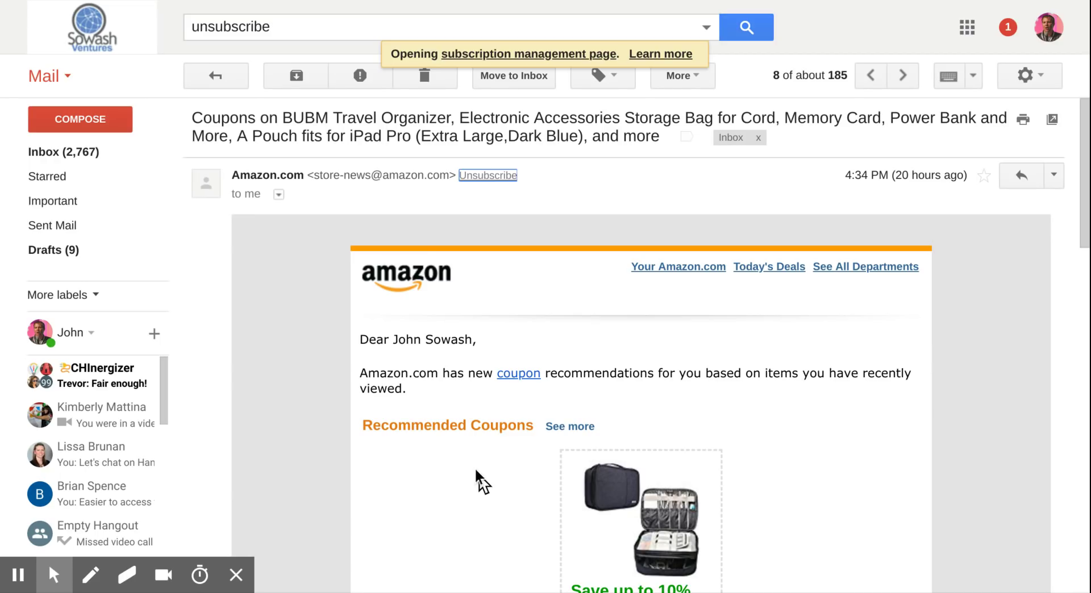
Look through the body of the Amazon.com email down to its end and return to the "unsubscribe" search results
scroll(474, 467, down, 20)
scroll(474, 467, up, 8)
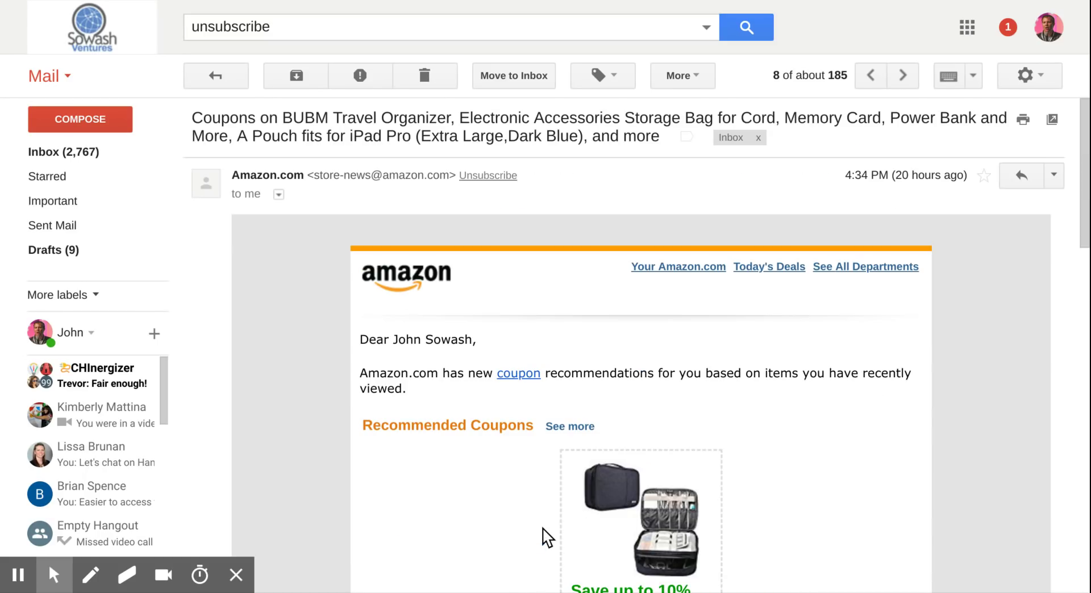
click(206, 70)
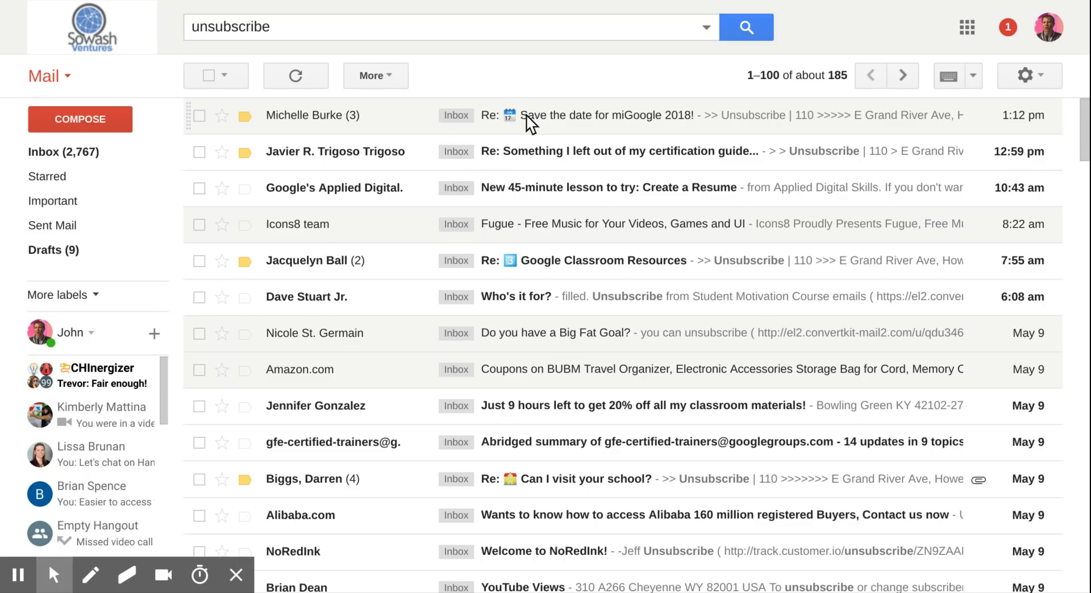
Switch the mailbox to the new Sowash Ventures Mail interface
click(1026, 77)
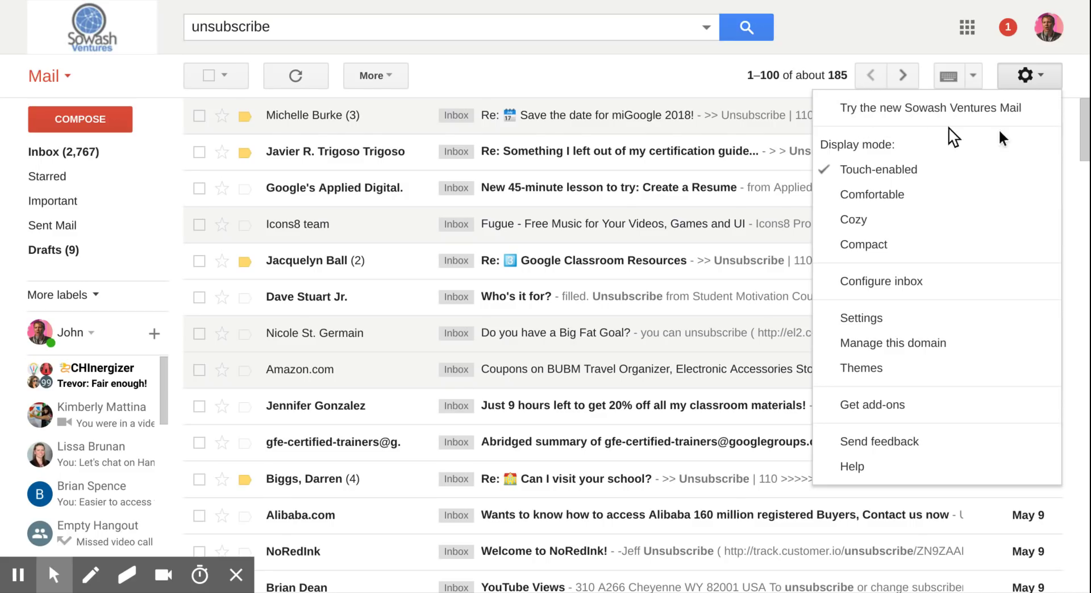
click(1023, 106)
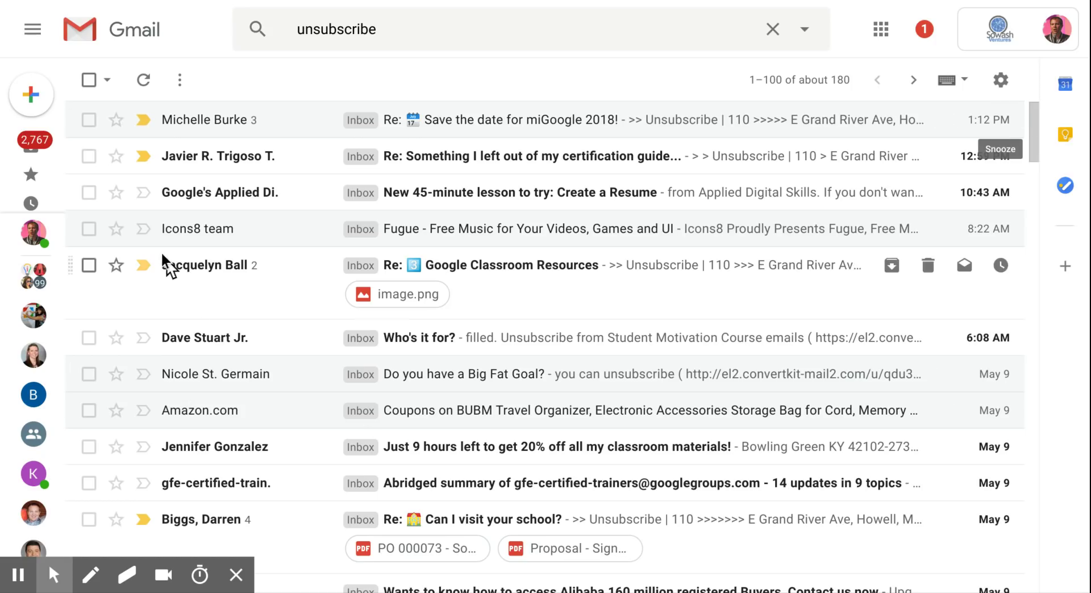
mouse_move(25, 175)
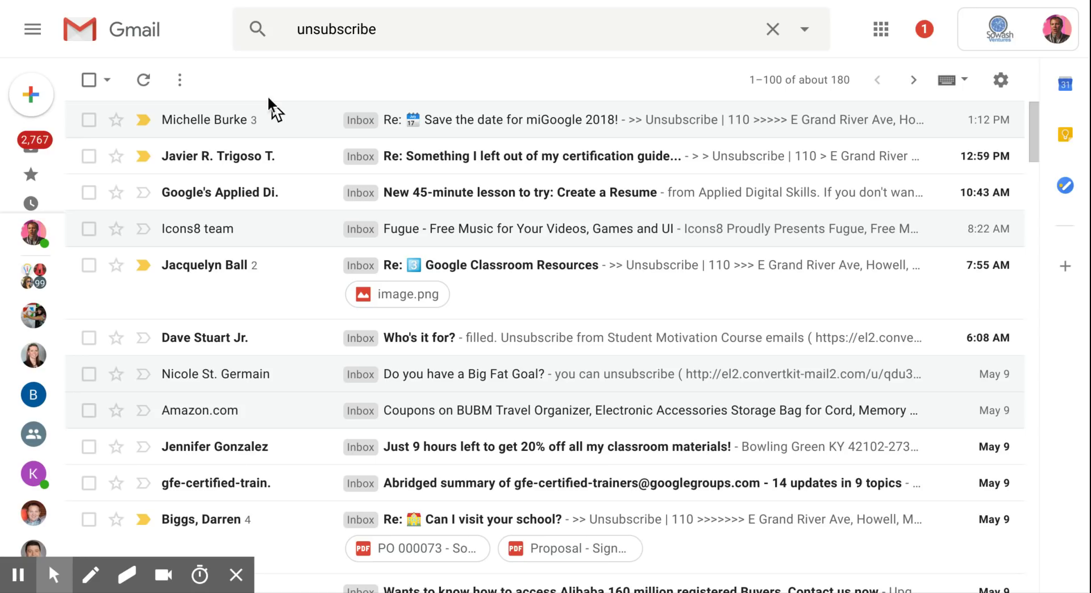
View Calendar, Keep and Tasks in turn alongside the message list
click(1066, 86)
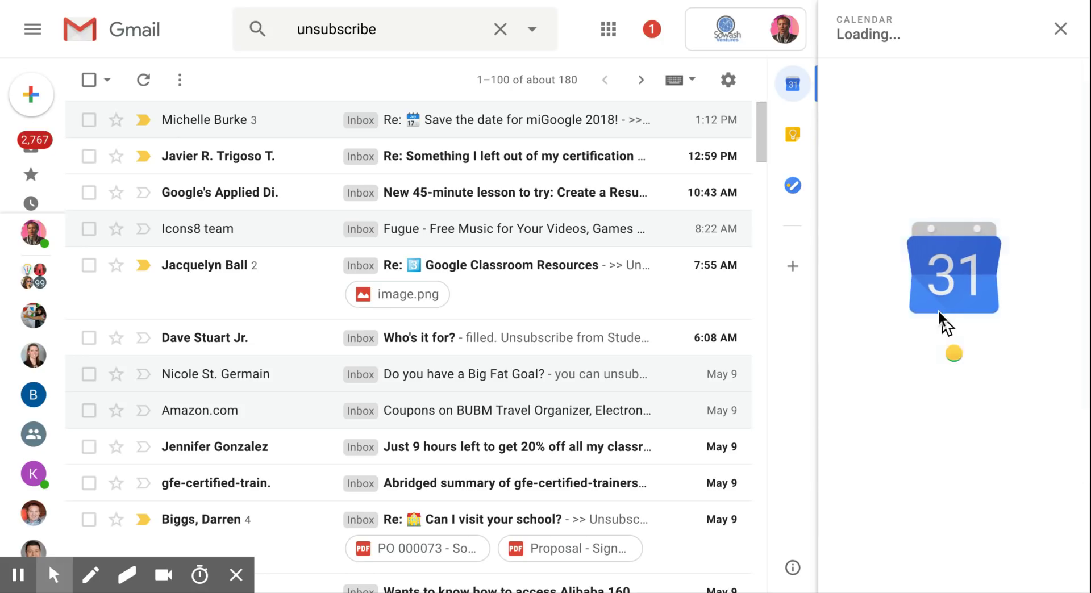
click(789, 146)
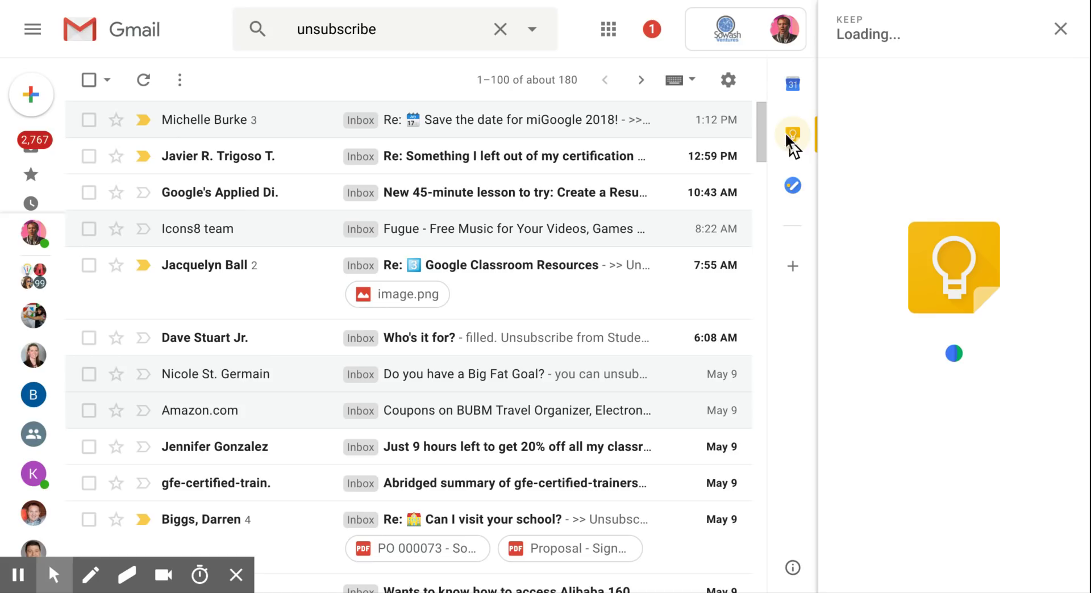
click(791, 185)
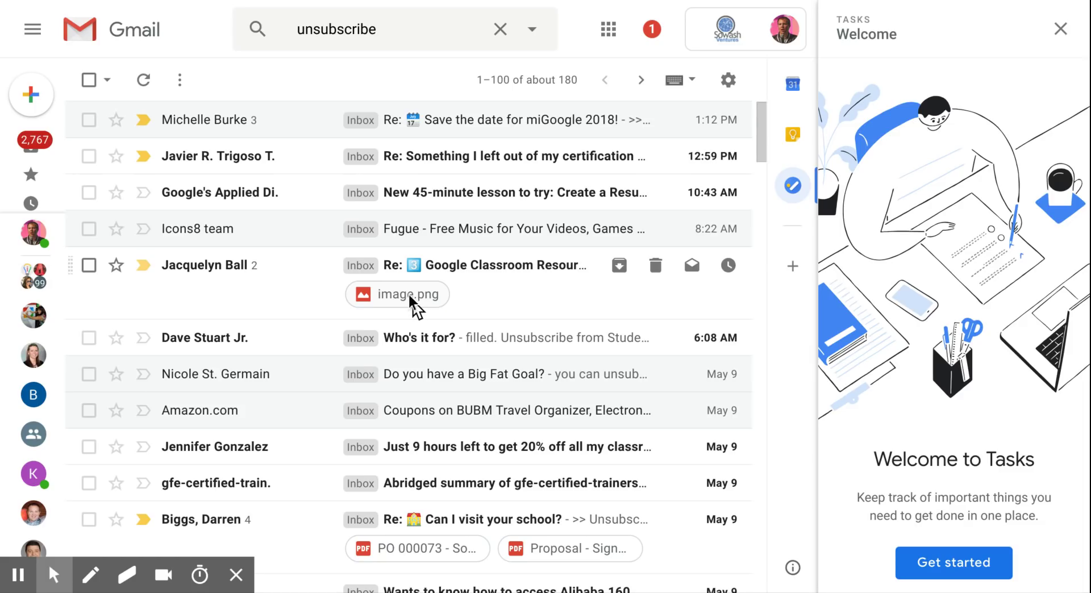
Preview the image.png attachment of the "Google Classroom Resources" email from the message list and close the preview
click(408, 293)
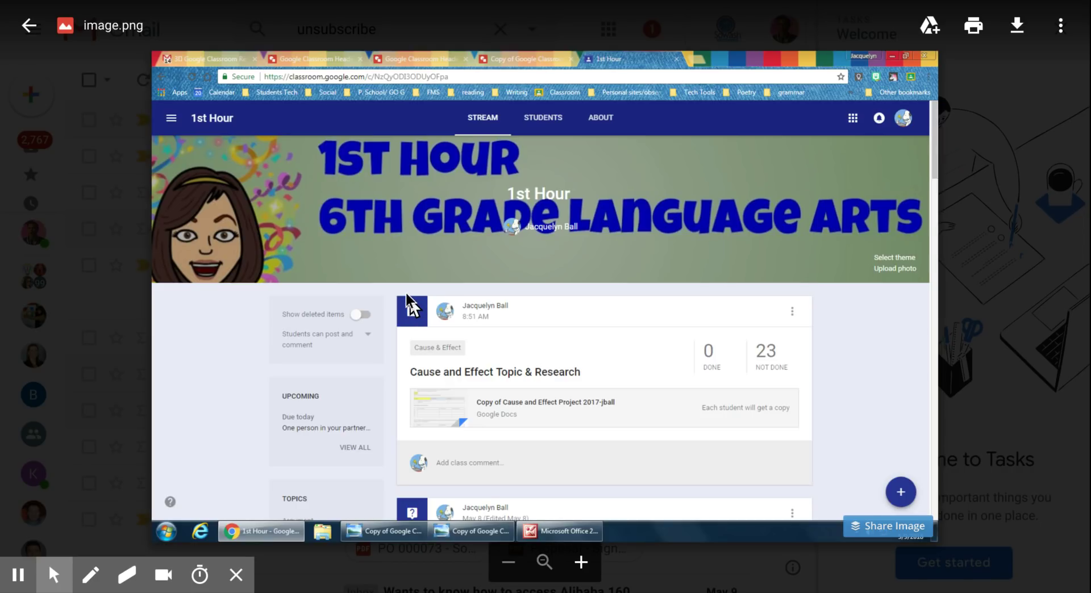
key(Escape)
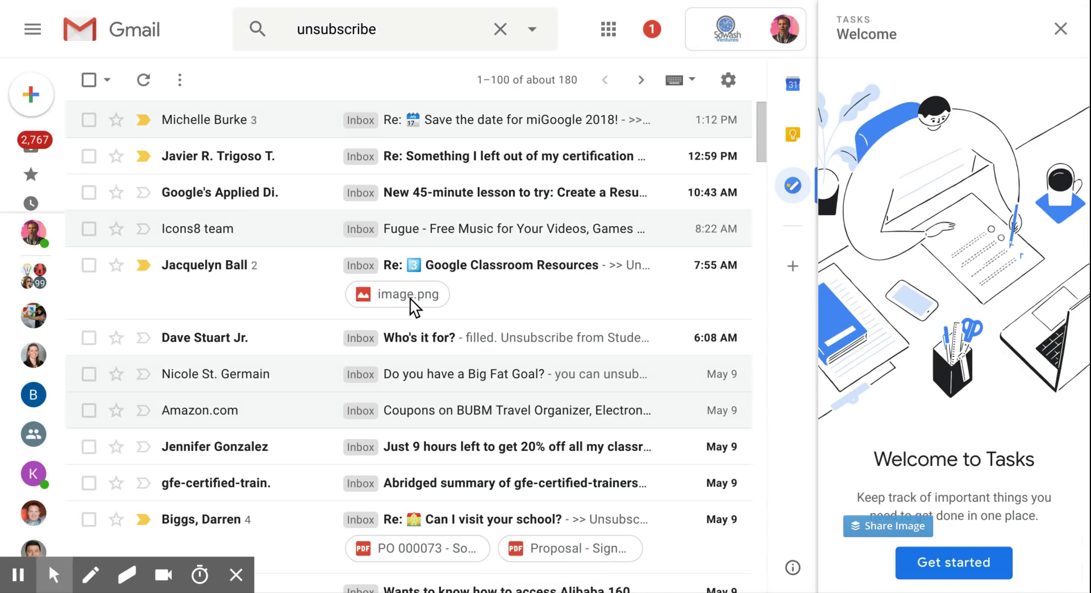